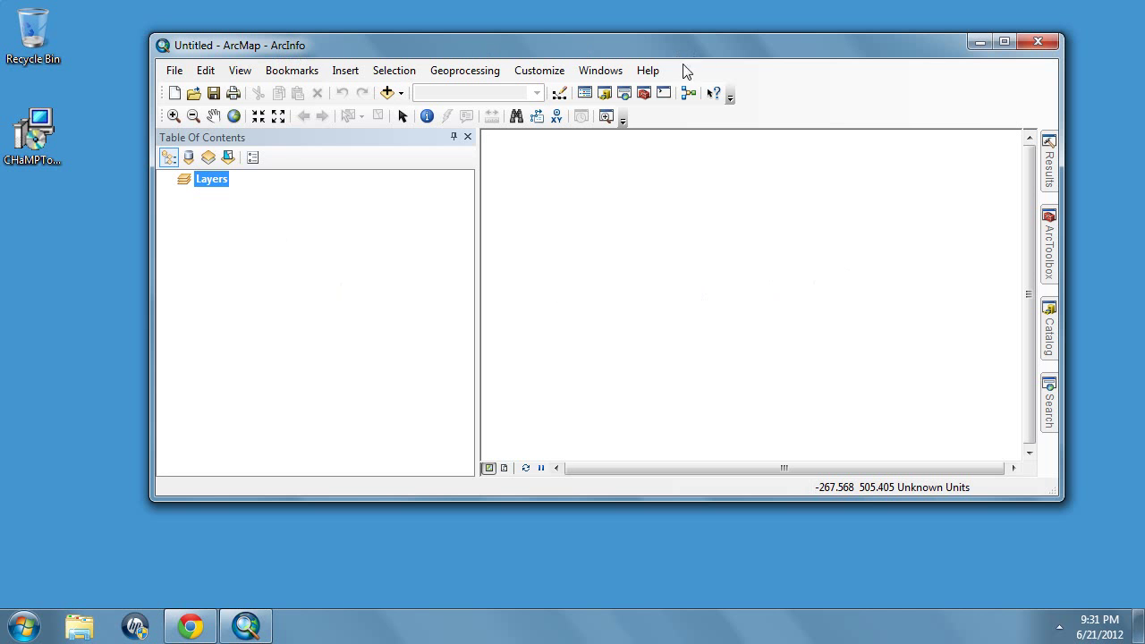
Check the installed ArcMap version, service pack and license type in the program's About information.
click(648, 73)
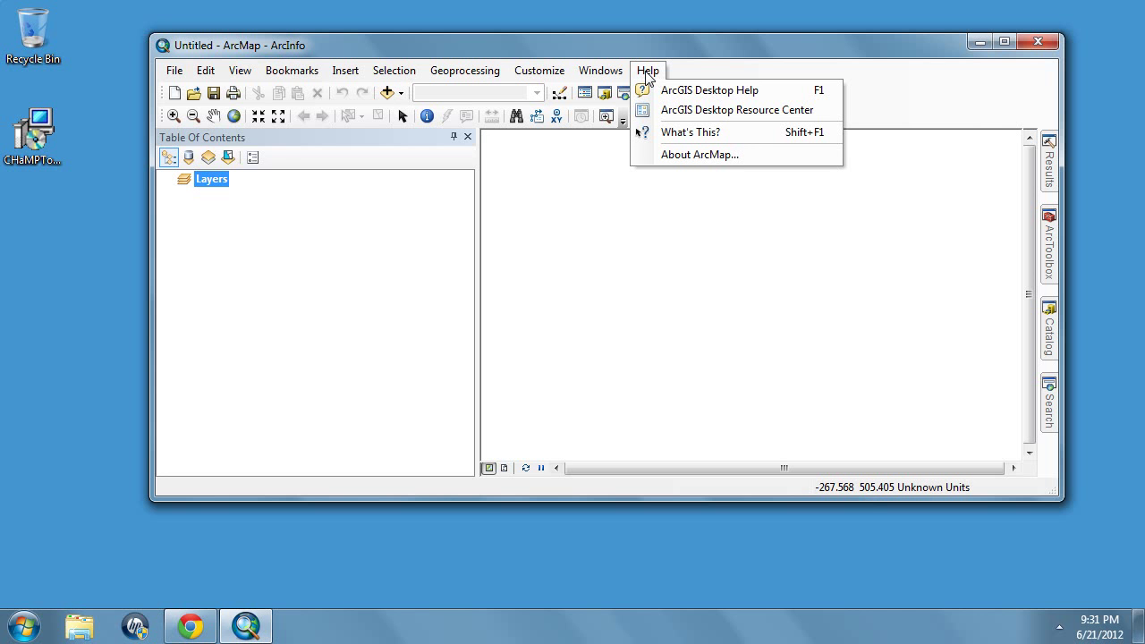
click(663, 156)
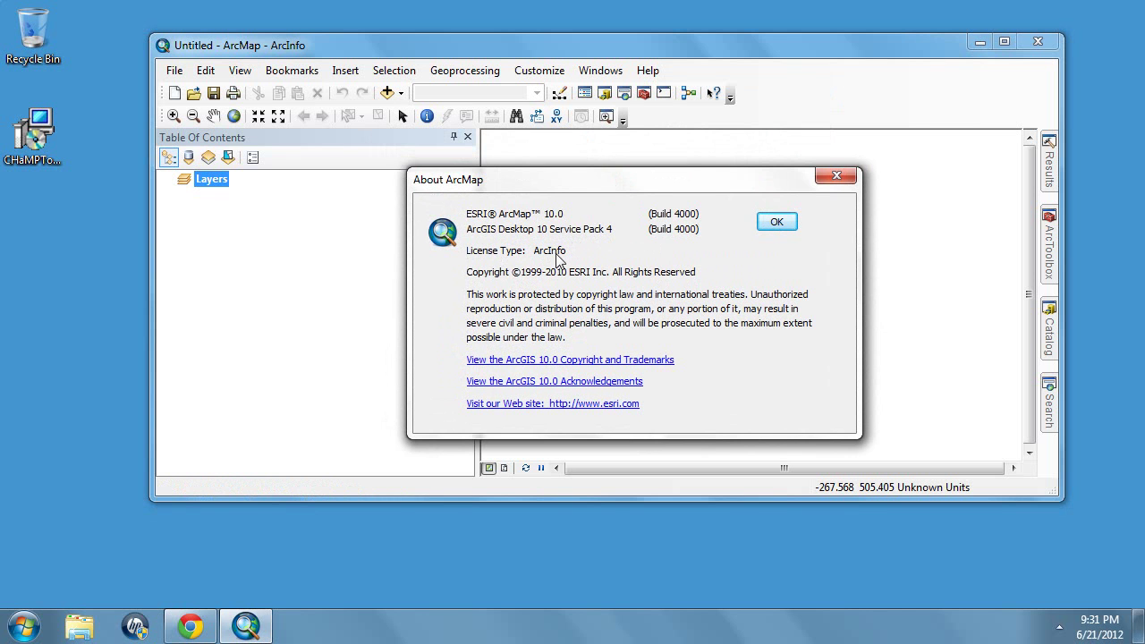
click(771, 221)
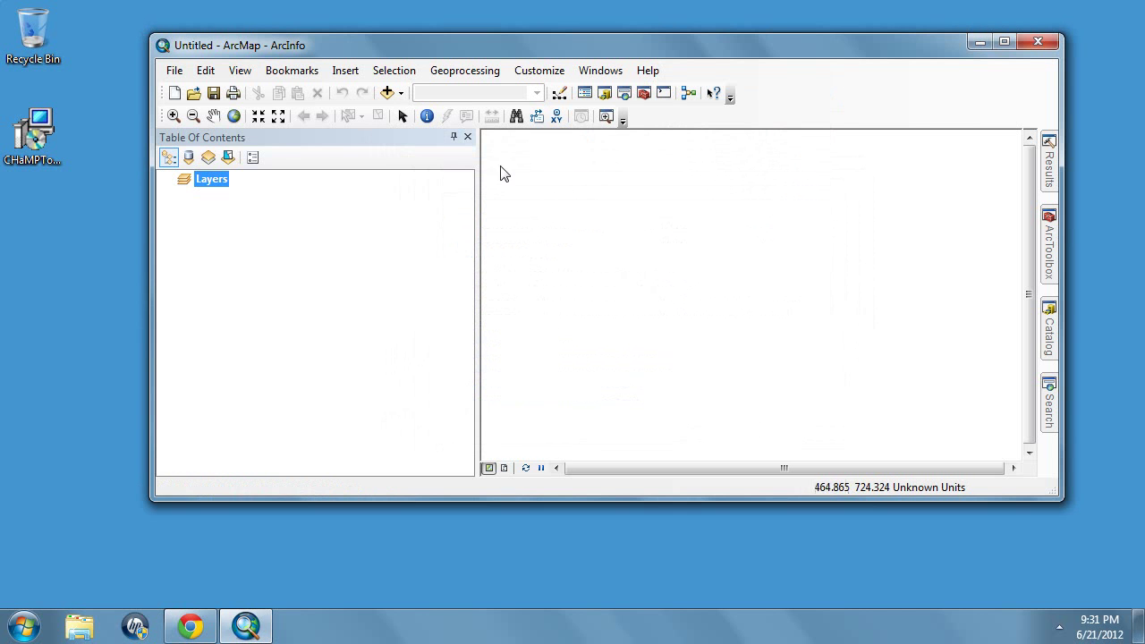
Check that the 3D Analyst and Spatial Analyst extensions are enabled, and close ArcMap.
click(519, 75)
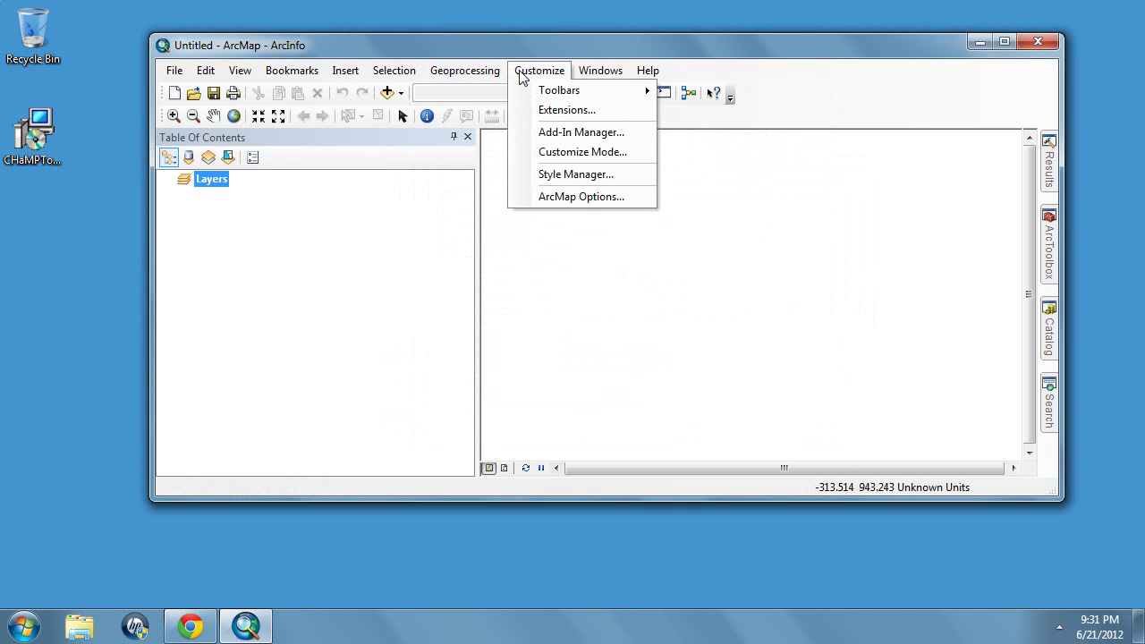
click(526, 109)
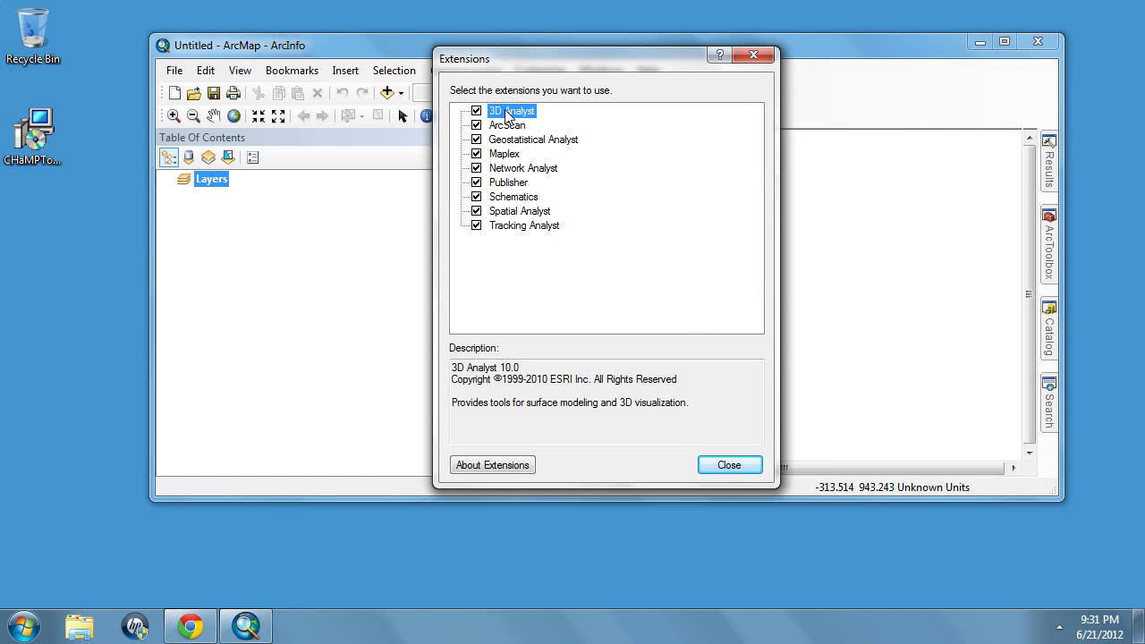
click(513, 212)
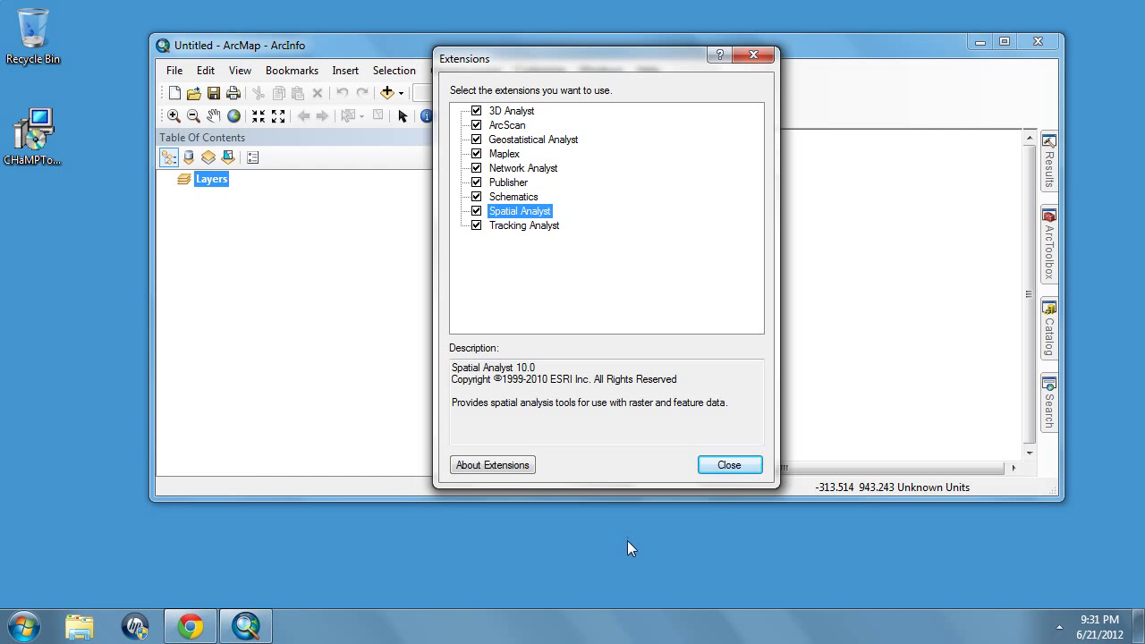
click(718, 464)
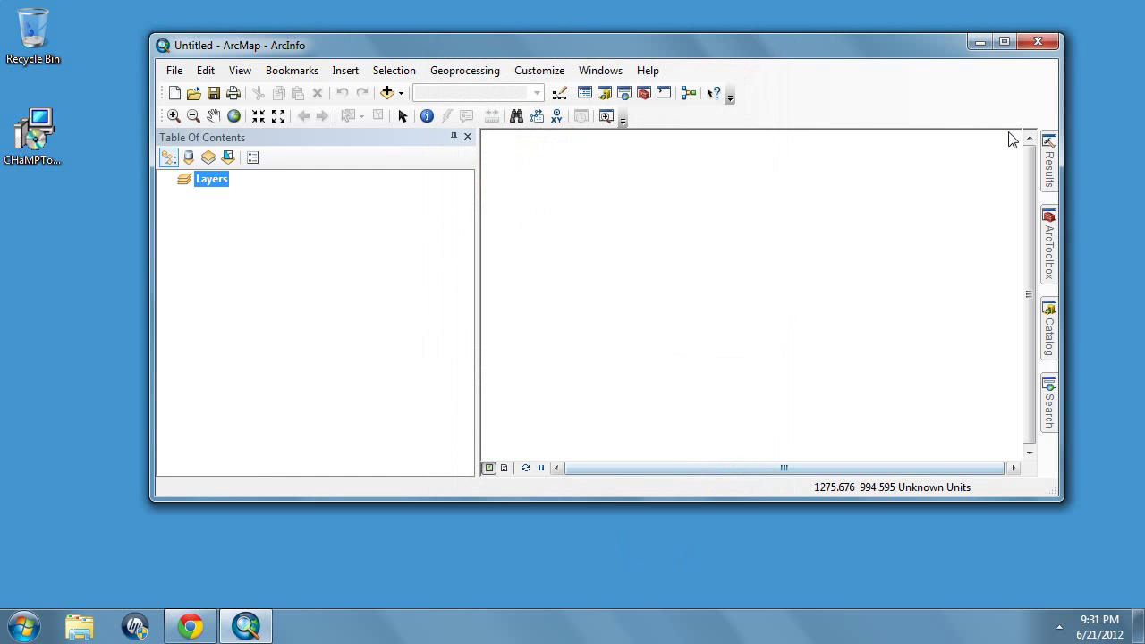
click(1035, 41)
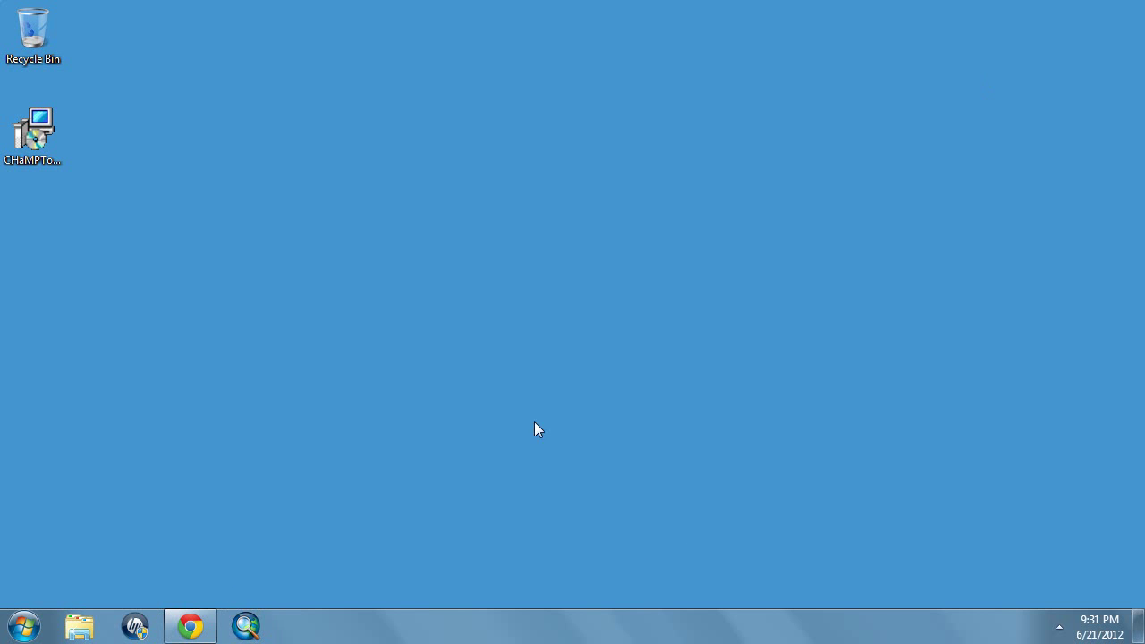
Review the CHaMP installation requirements in Chrome and check the Windows installed programs for Microsoft .NET Framework 4 Client Profile.
click(190, 626)
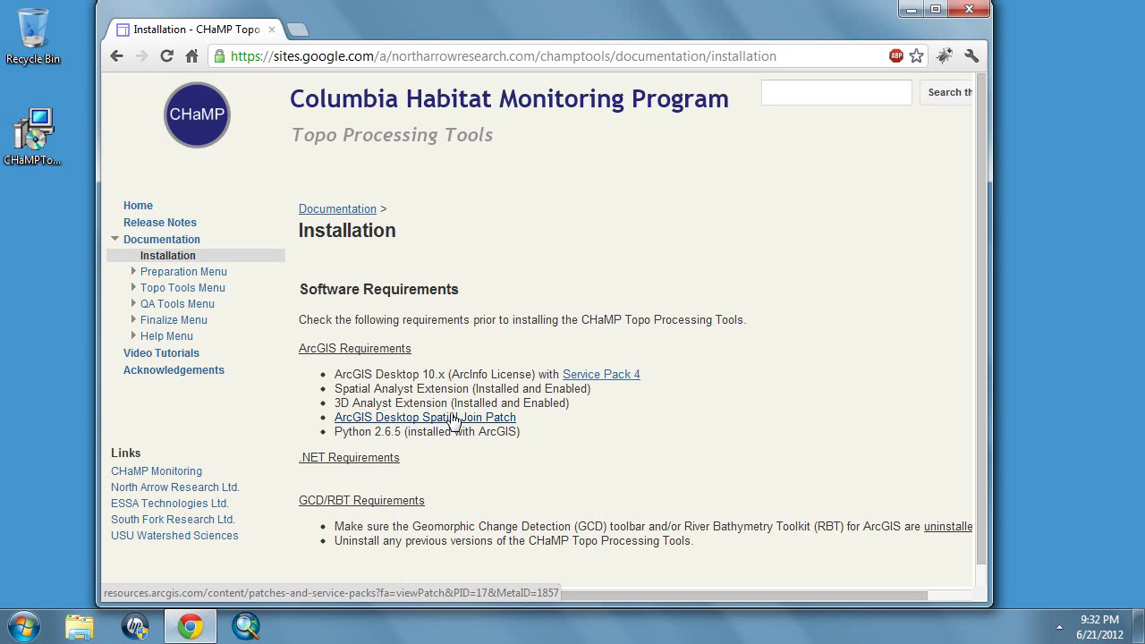
click(22, 632)
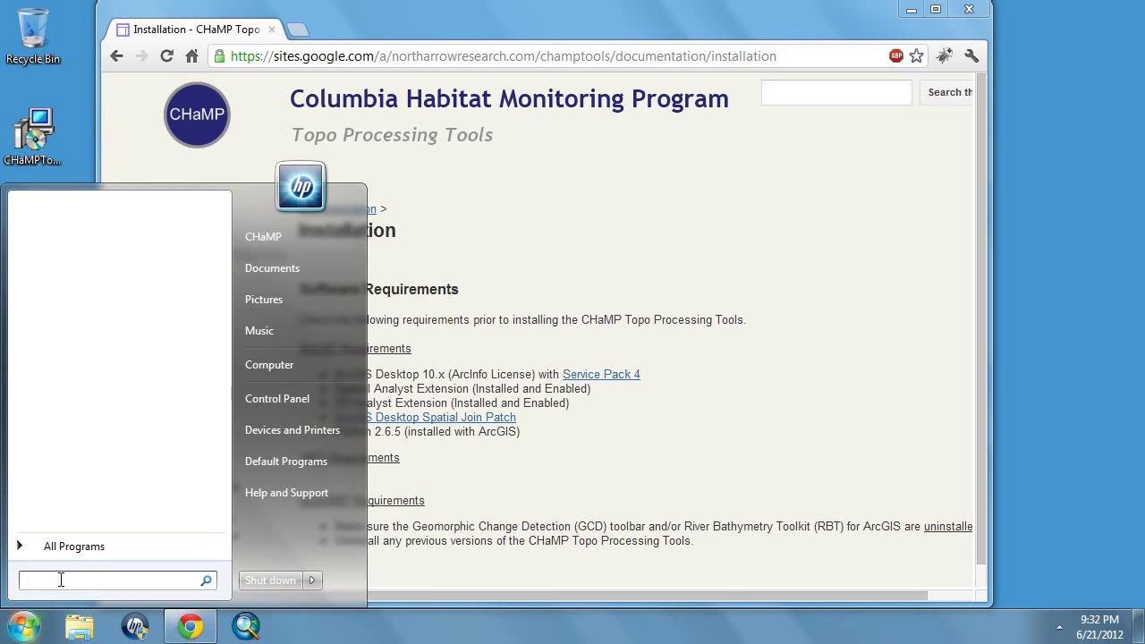
text(add remove)
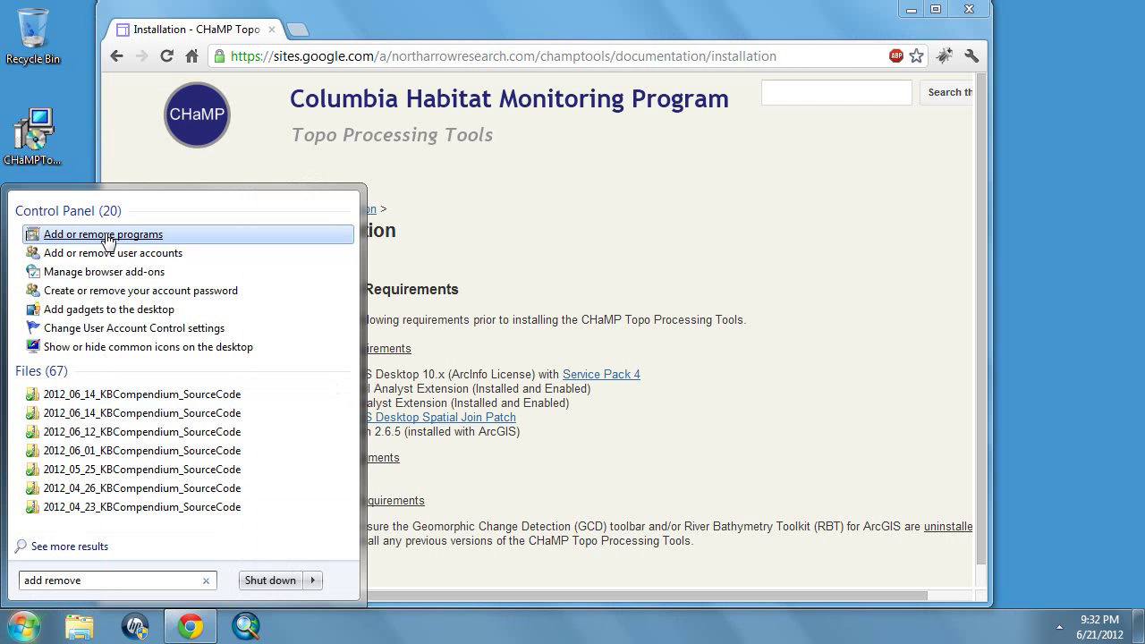
click(104, 235)
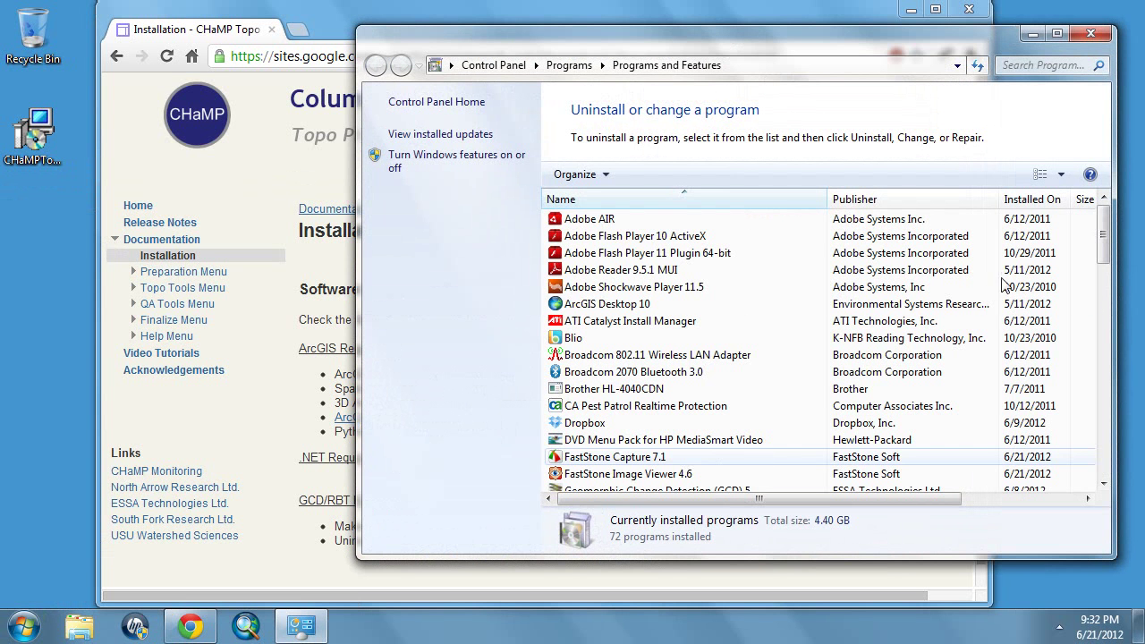
drag(1105, 252, 1110, 404)
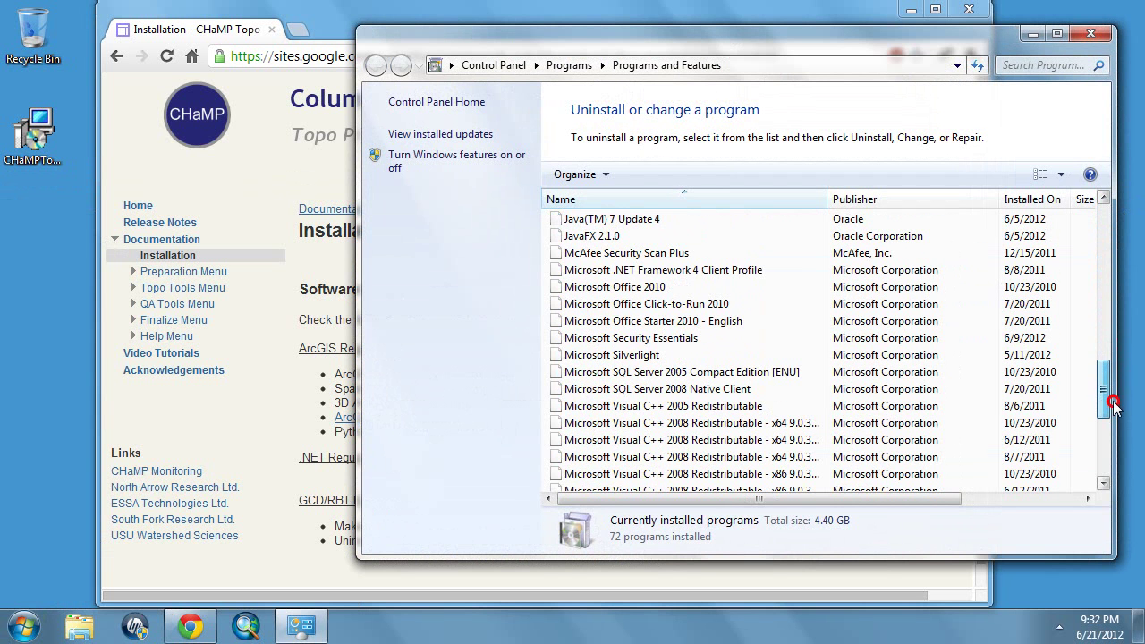
click(692, 273)
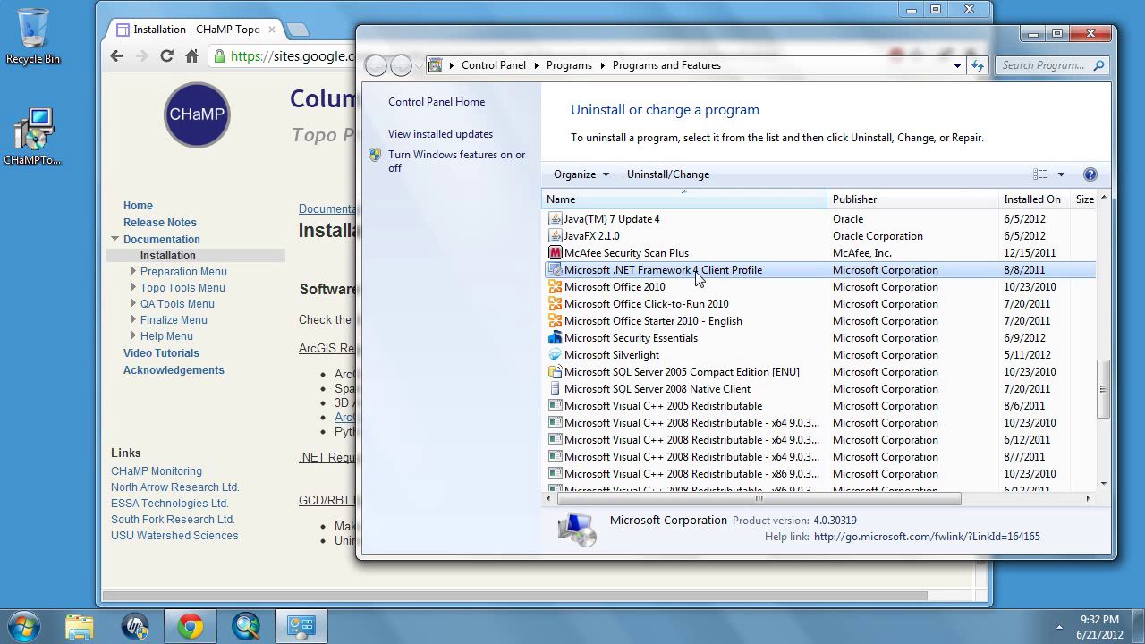
click(1090, 33)
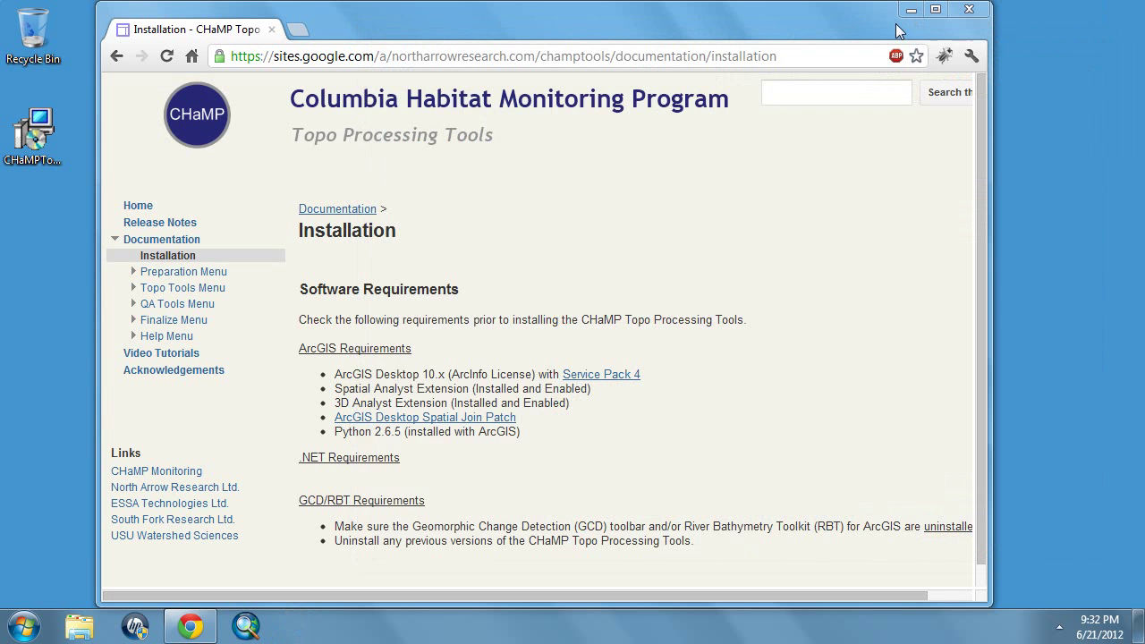
click(911, 9)
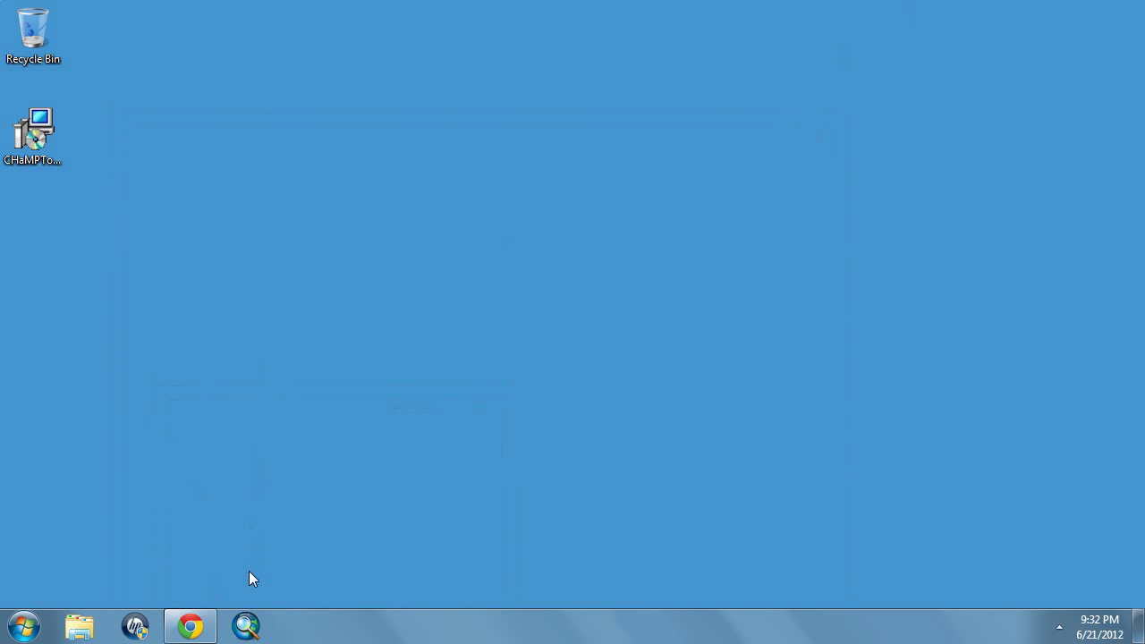
Install CHaMP Topo Processing Tools from CHaMPTopoInstaller_2_22_0.msi on the desktop, keeping the default installation folder.
click(35, 134)
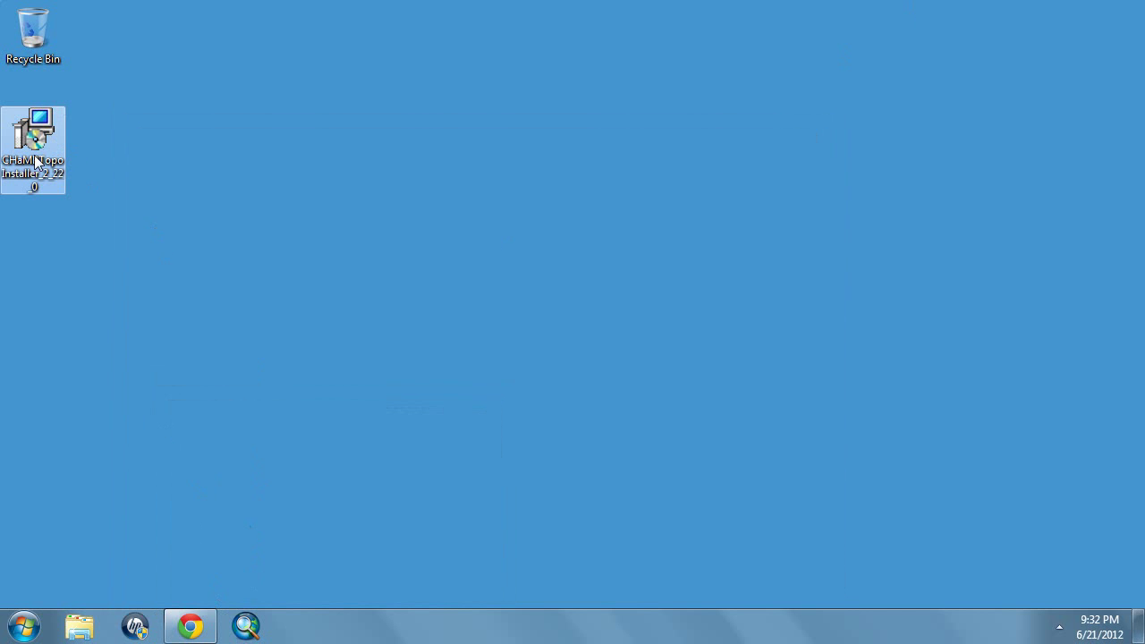
double_click(34, 136)
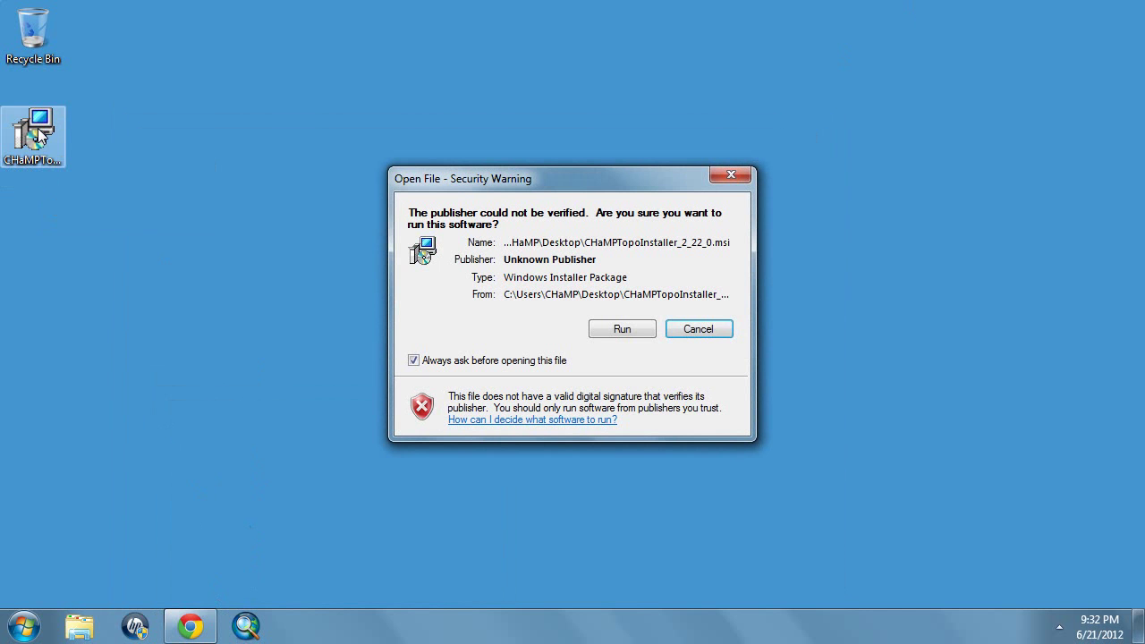
click(601, 329)
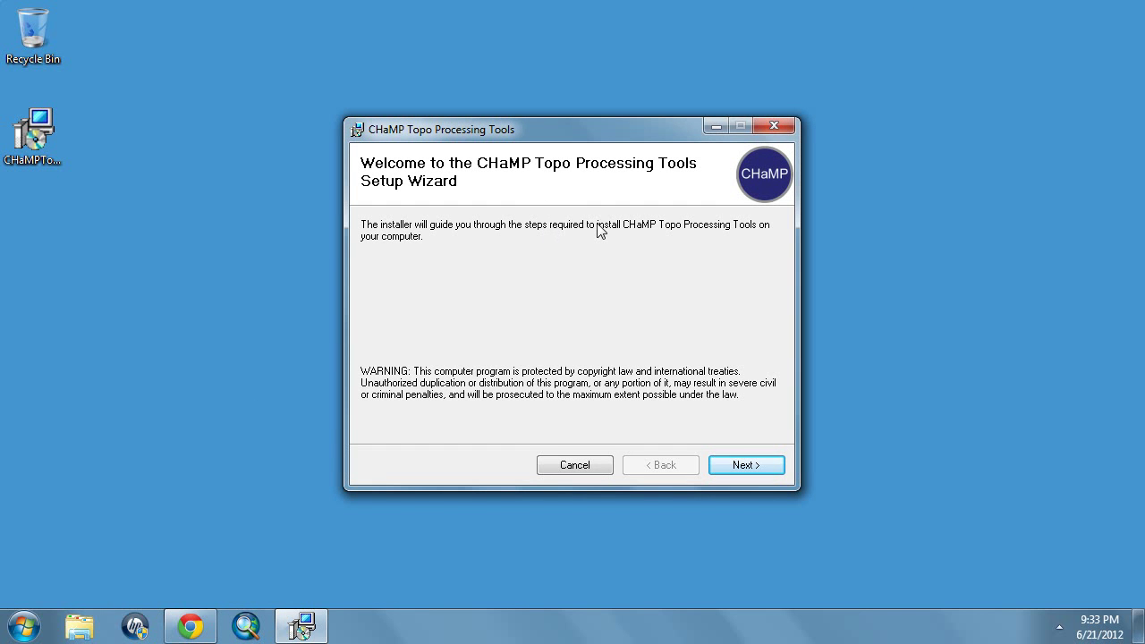
click(724, 471)
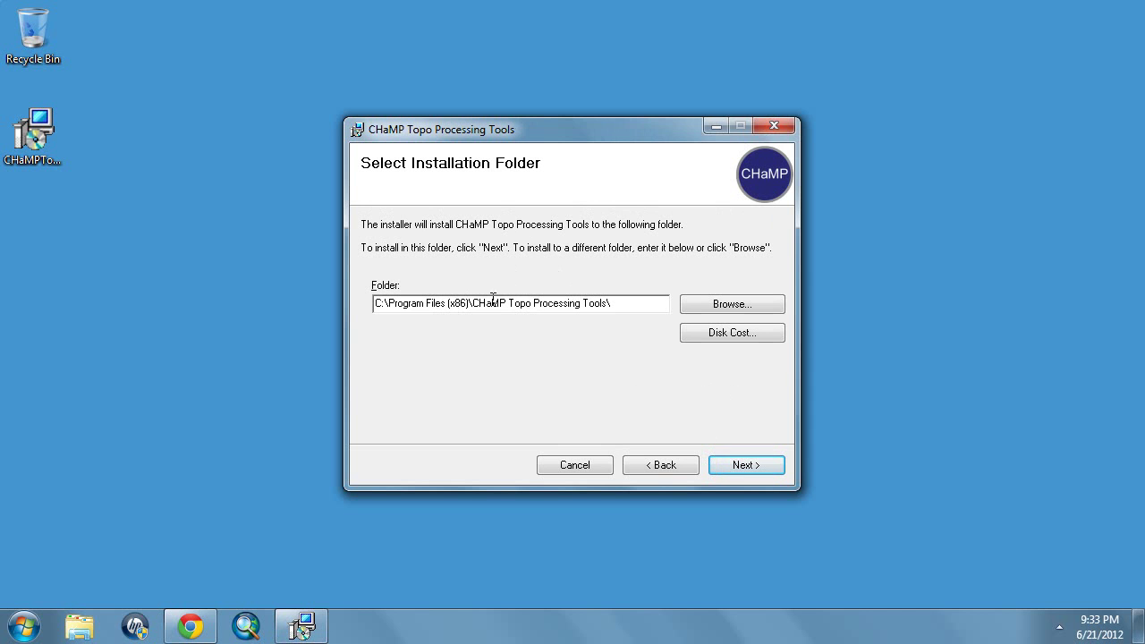
click(720, 464)
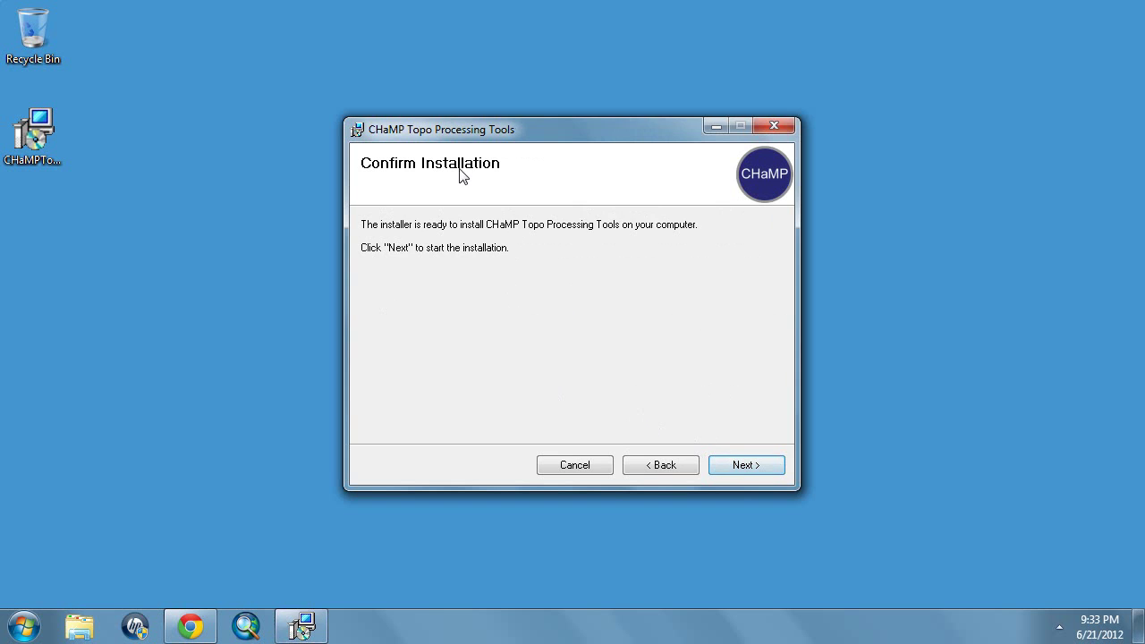
click(738, 461)
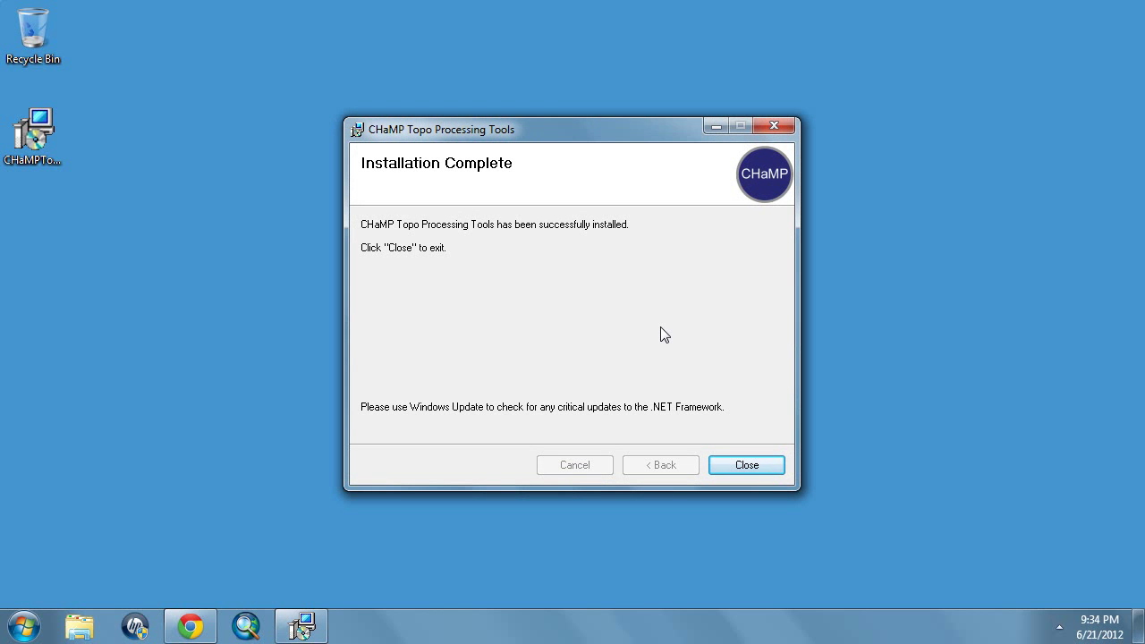
click(745, 466)
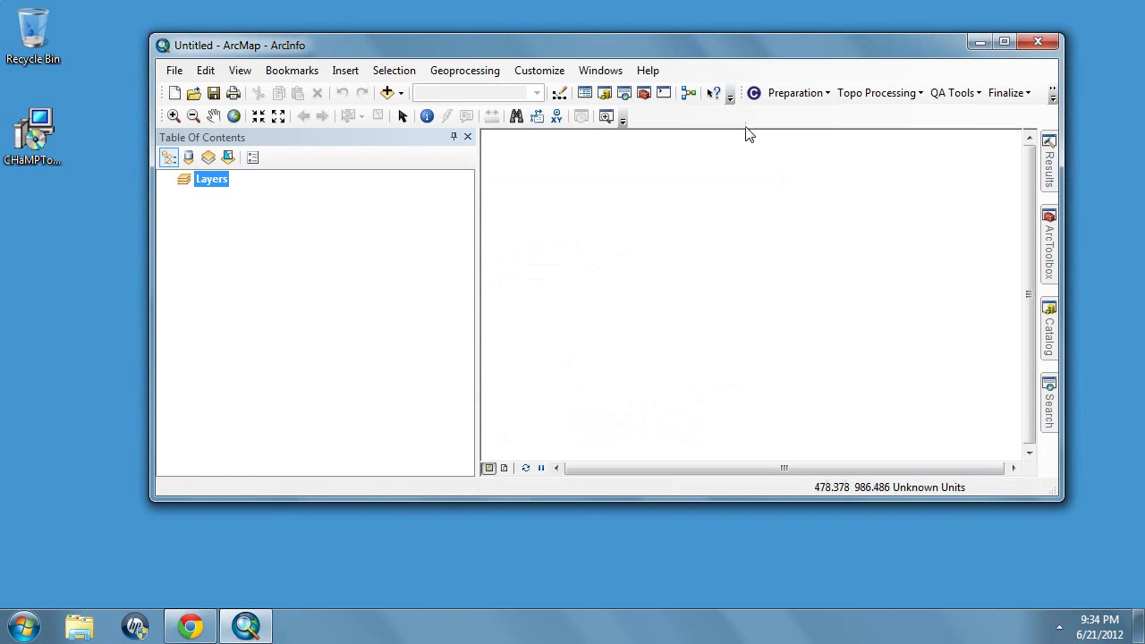
Undock the CHaMP Topo Processing toolbar in ArcMap so it floats over the map area, and close it.
drag(742, 90, 594, 210)
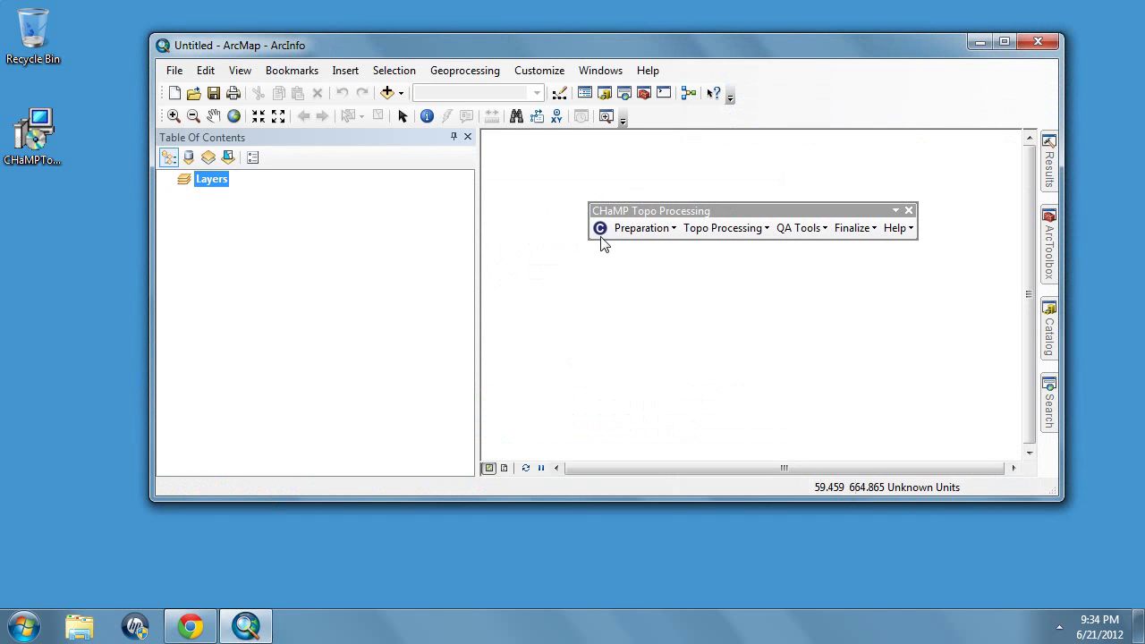
click(600, 230)
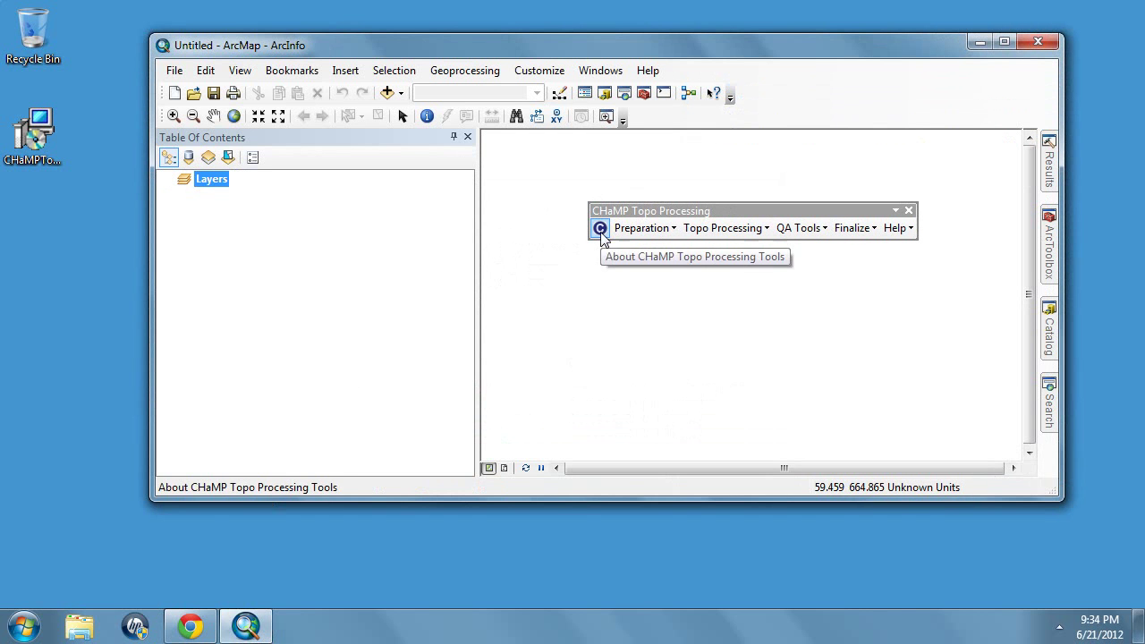
click(909, 211)
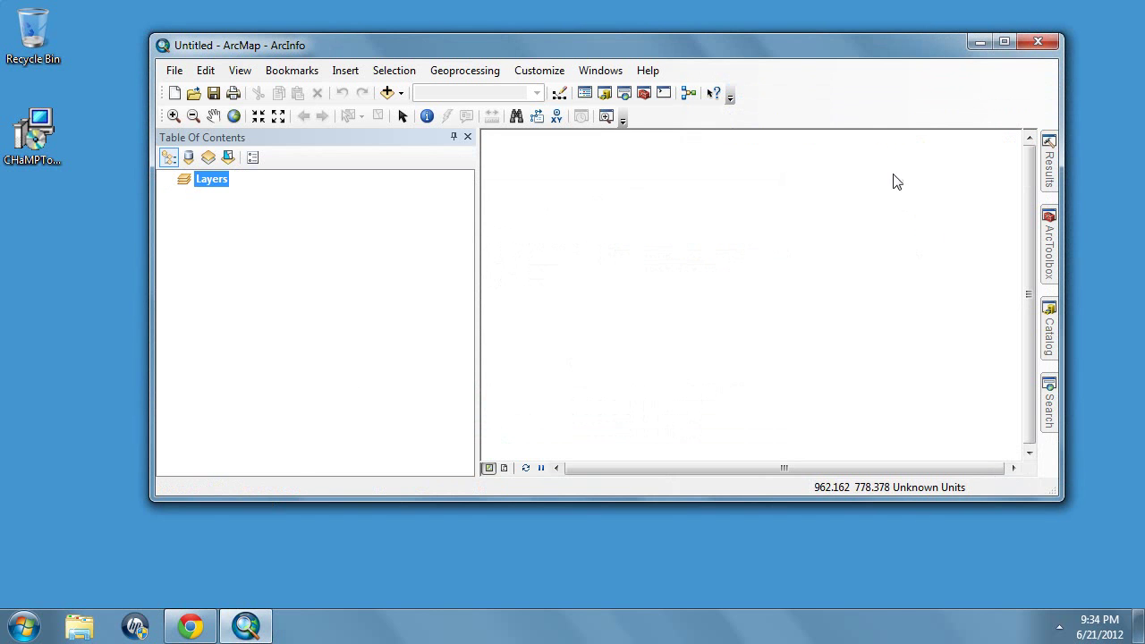
Show the CHaMP Topo Processing toolbar and dock it in the same row as the map navigation tools.
right_click(783, 101)
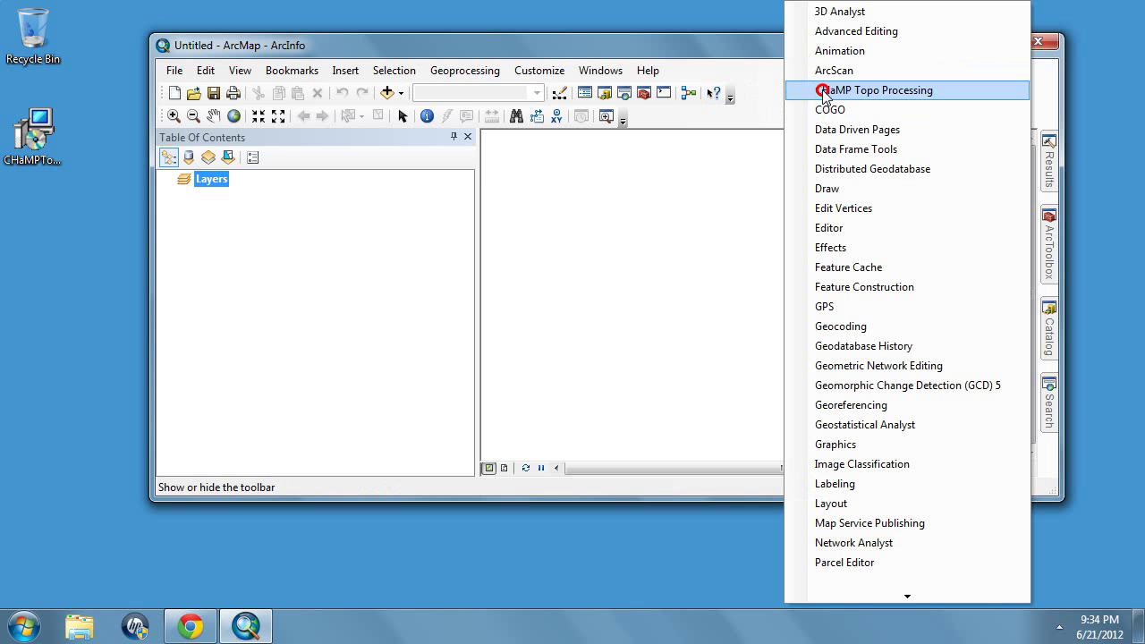
click(824, 96)
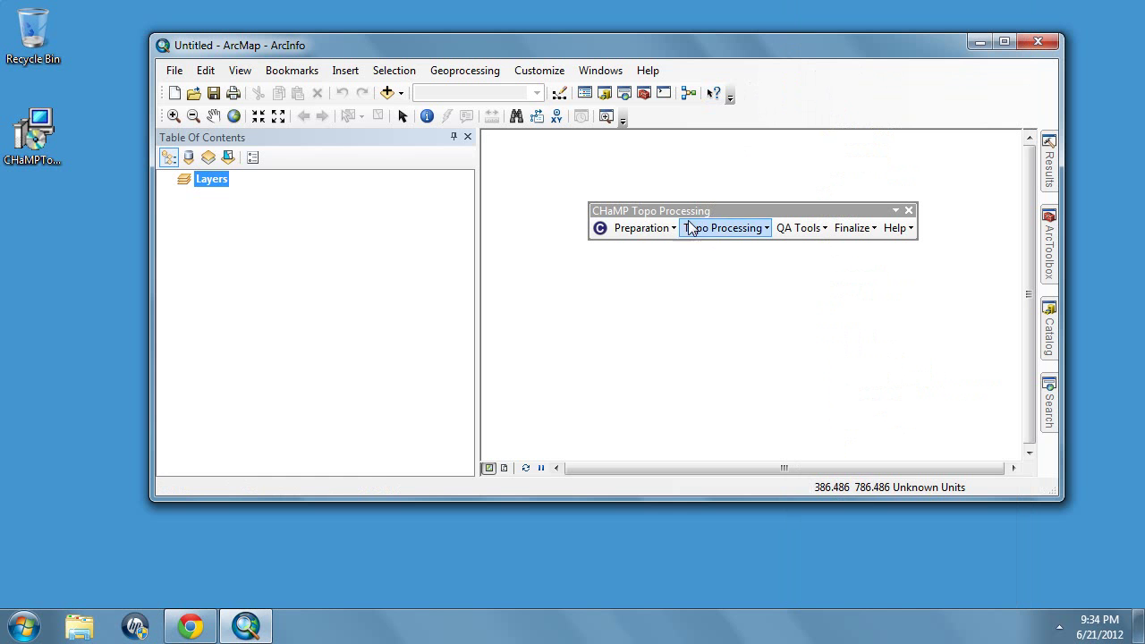
drag(681, 211, 753, 120)
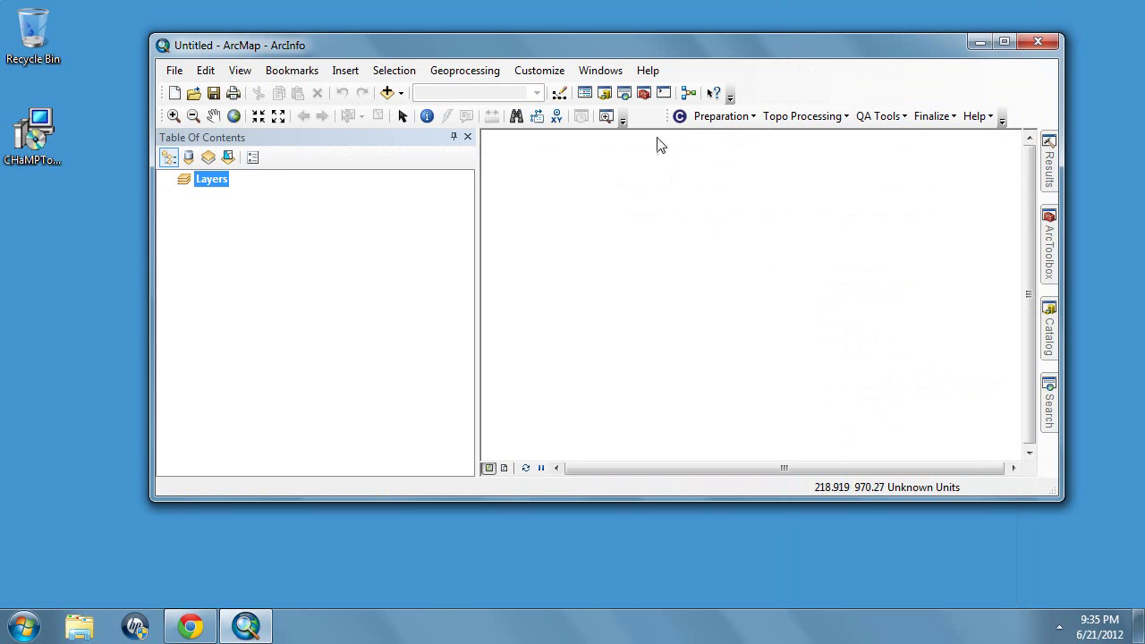
Open the About information for CHaMP Topo Processing Tools to check the installed version.
click(680, 117)
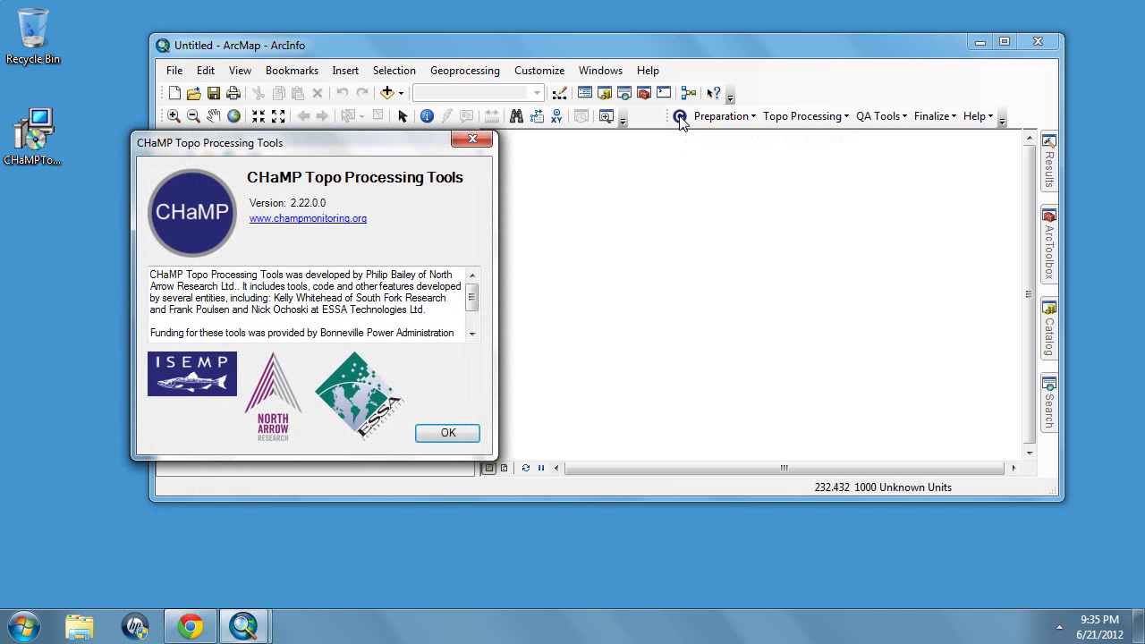